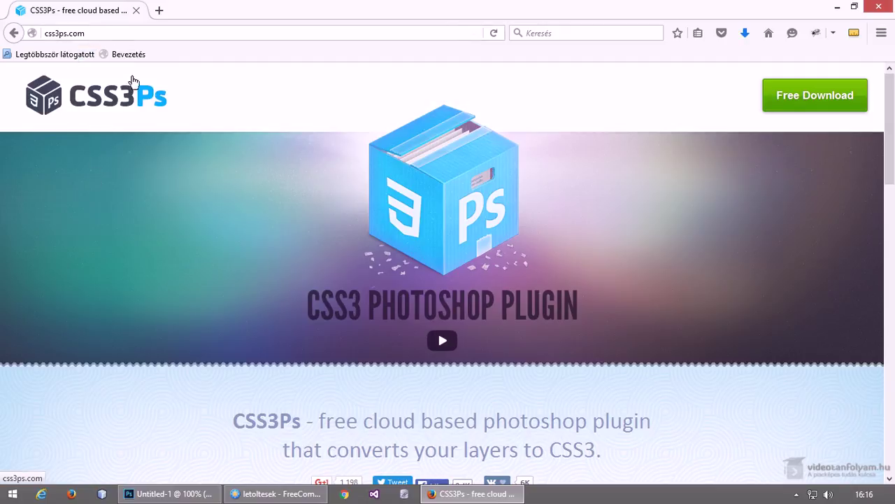
Go from the CSS3Ps homepage's Free Download button to the plugin Downloads page.
click(791, 109)
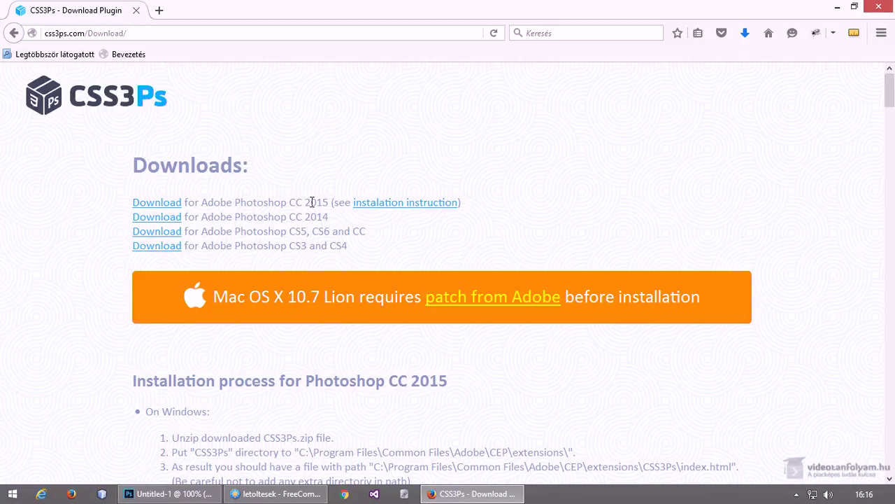
scroll(313, 206, down, 3)
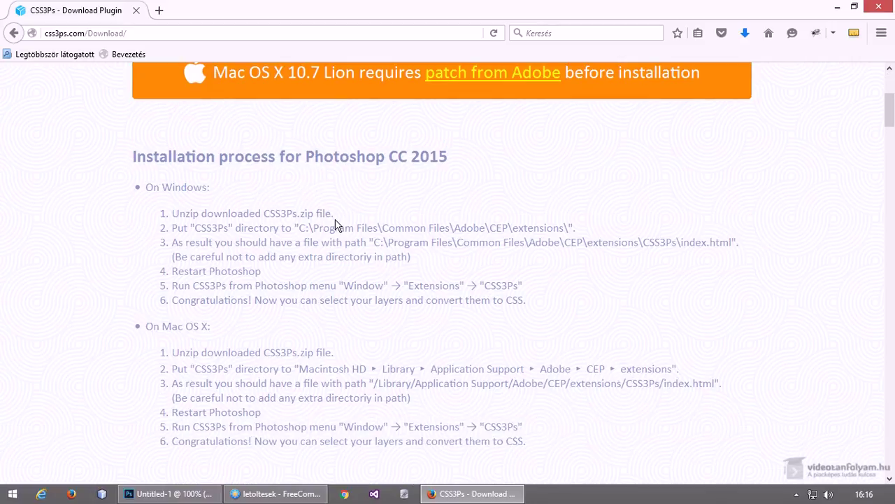
scroll(336, 223, down, 1)
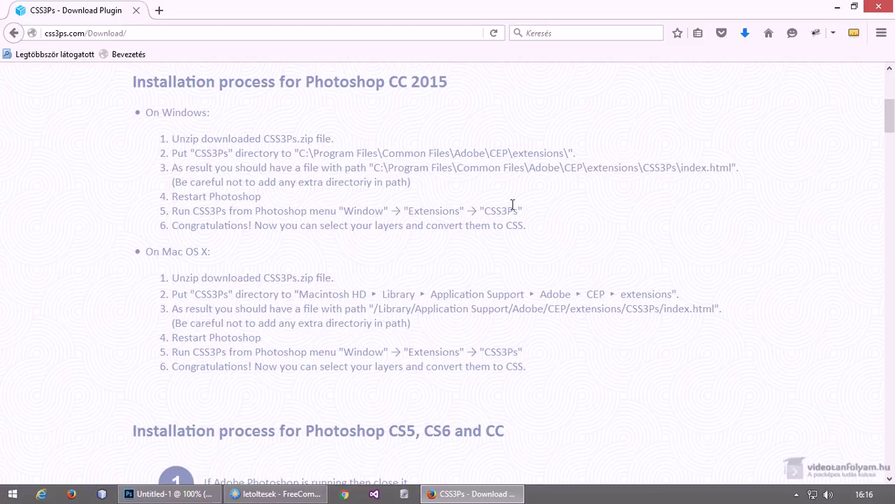
drag(577, 153, 297, 152)
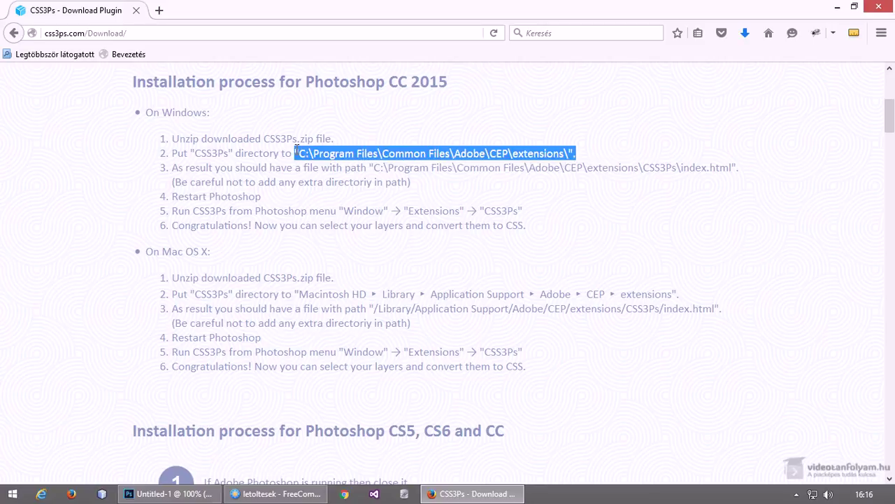
click(522, 157)
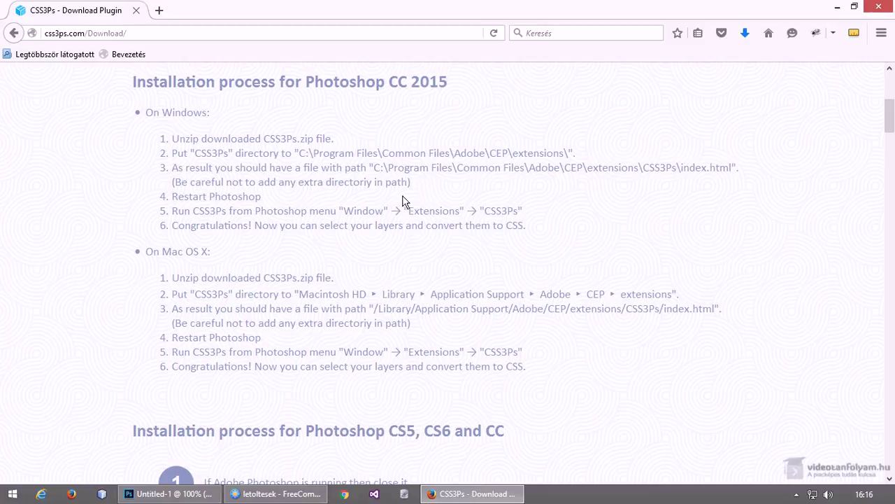
scroll(402, 203, down, 5)
scroll(172, 245, down, 1)
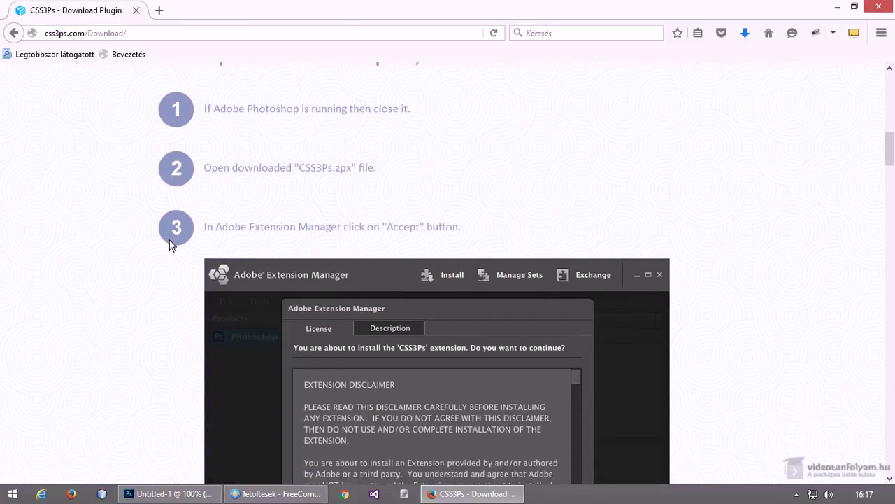
scroll(172, 245, down, 3)
scroll(172, 246, down, 2)
scroll(189, 250, down, 4)
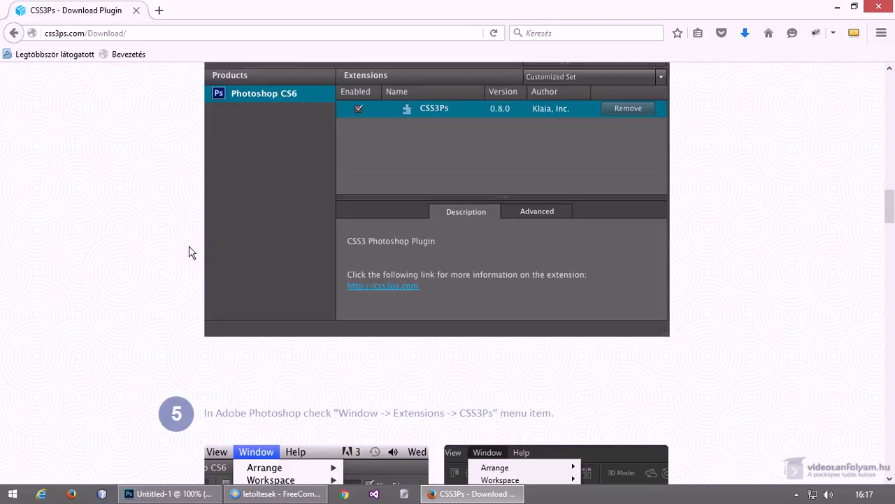
scroll(189, 250, down, 2)
scroll(189, 252, down, 3)
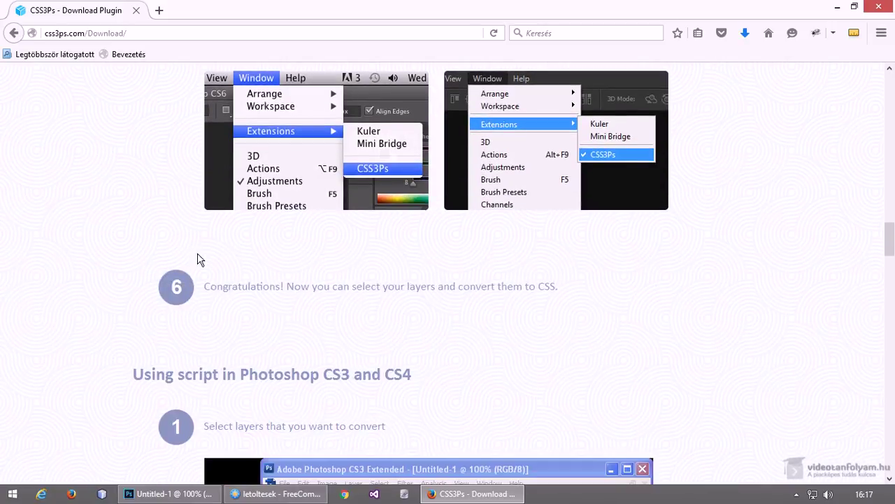
scroll(198, 263, down, 3)
scroll(198, 266, down, 2)
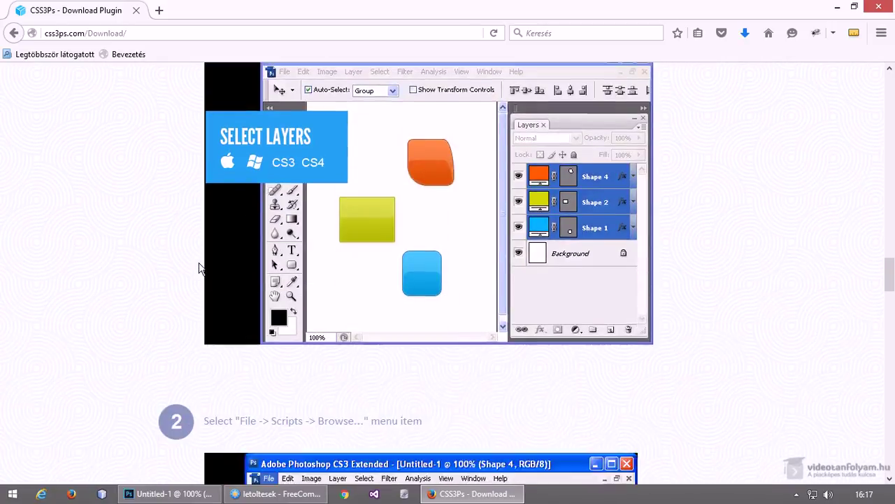
scroll(200, 266, down, 3)
scroll(201, 269, down, 1)
scroll(202, 273, up, 4)
scroll(201, 272, up, 3)
scroll(202, 274, up, 4)
scroll(202, 275, up, 3)
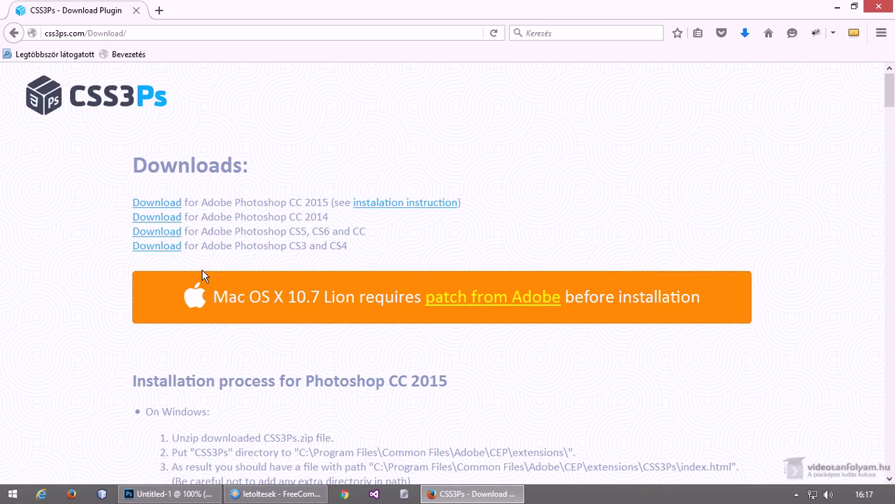
Bring Photoshop forward and open the CSS3Ps panel from Window > Extensions.
click(184, 493)
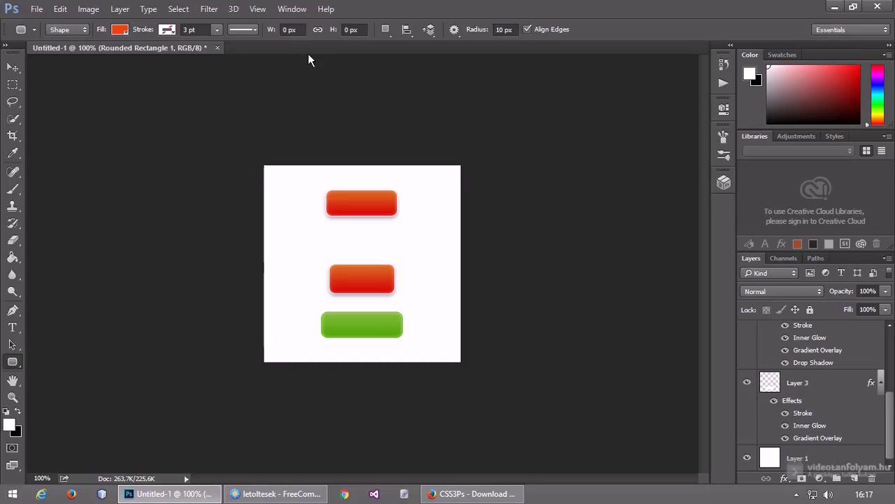
click(293, 9)
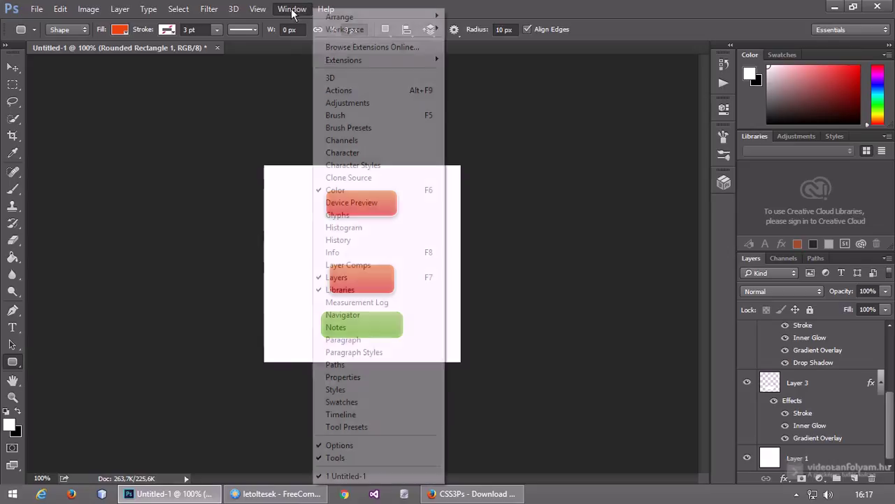
mouse_move(343, 60)
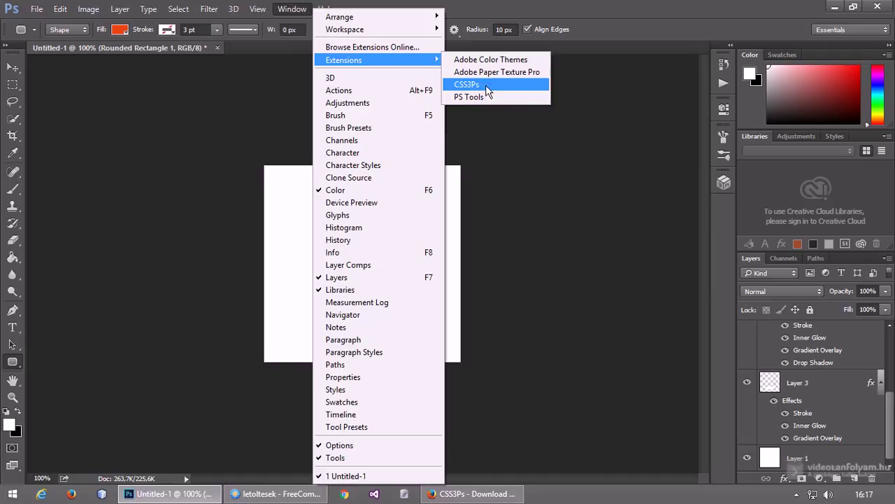
click(486, 84)
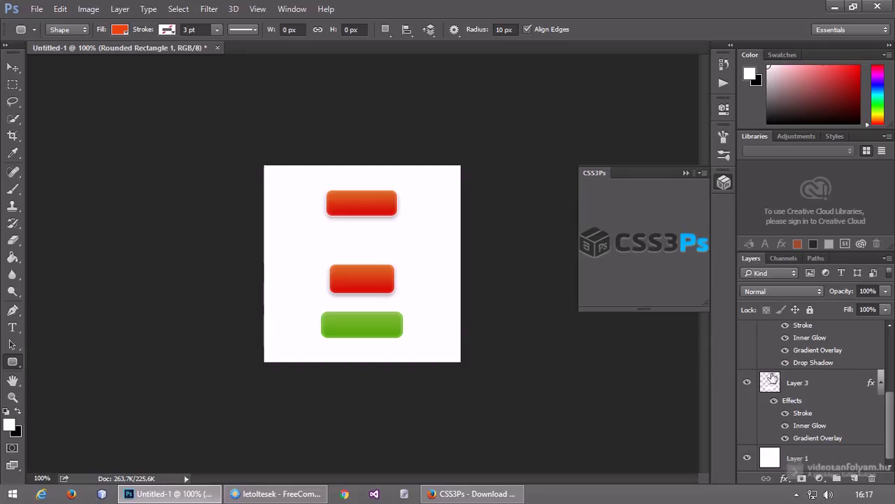
Select Layer 4, then Rounded Rectangle 1, and inspect the shape drawing mode options without changes.
scroll(840, 399, up, 3)
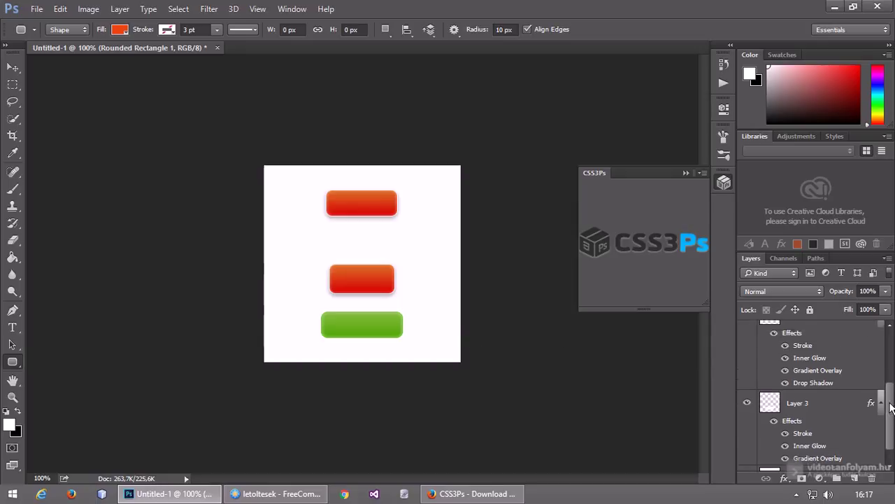
scroll(811, 385, down, 1)
click(810, 382)
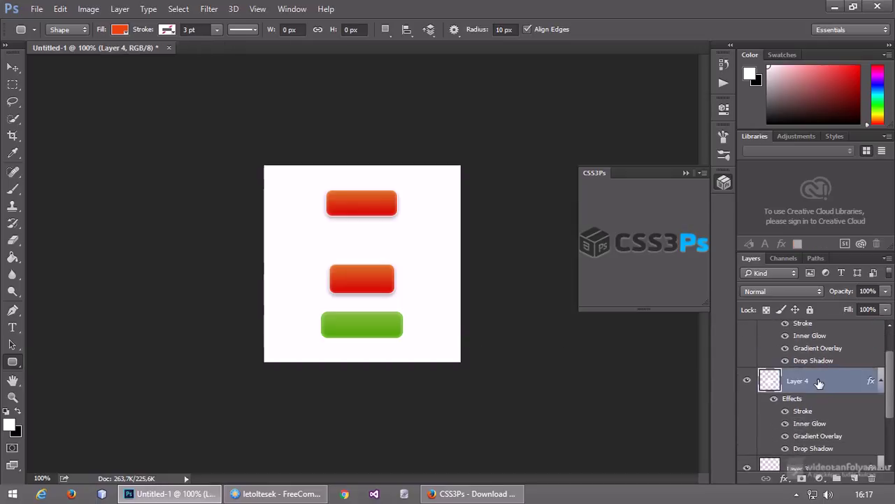
scroll(824, 388, up, 1)
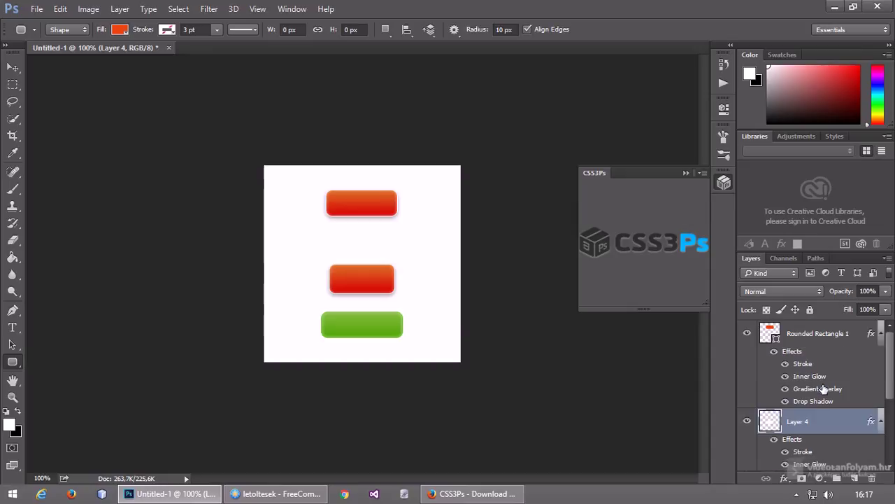
click(815, 355)
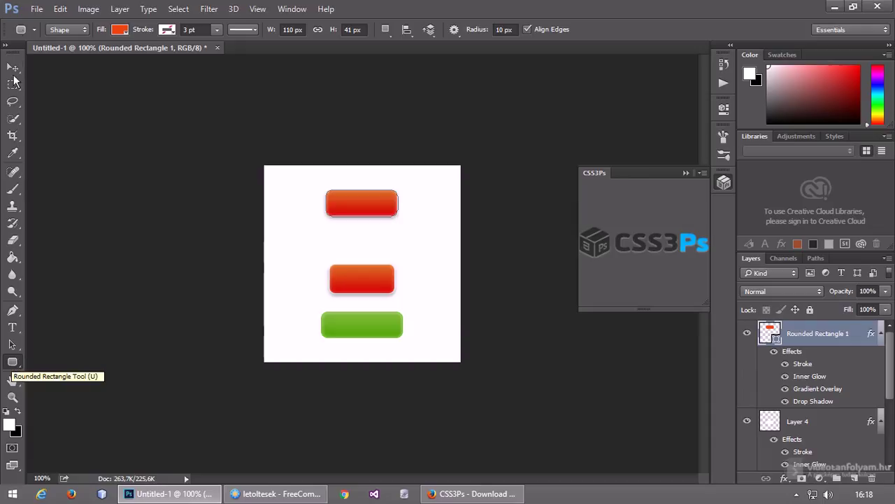
click(60, 31)
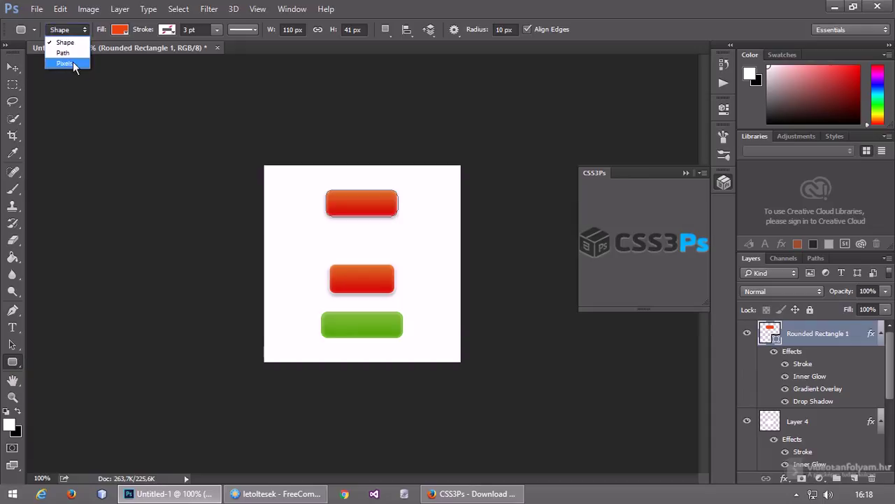
click(815, 432)
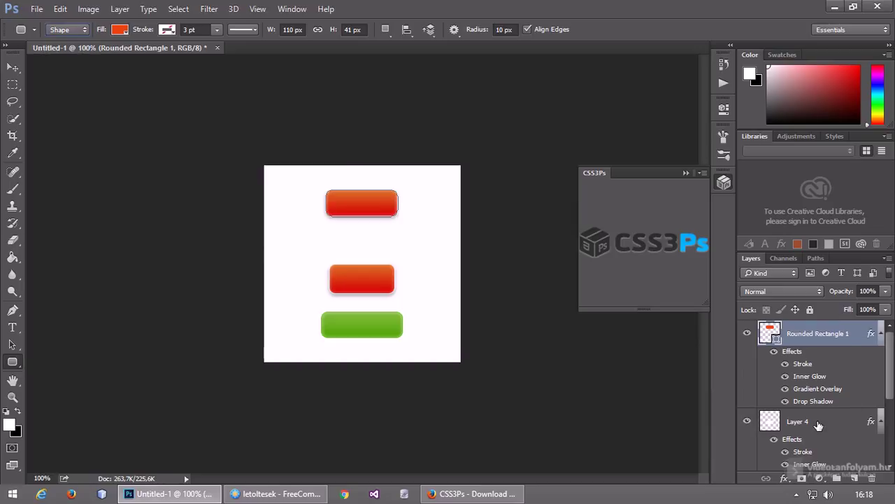
Reselect Layer 4, Rounded Rectangle 1, then Layer 3 in the Layers panel.
click(820, 424)
scroll(833, 418, down, 3)
scroll(833, 418, up, 2)
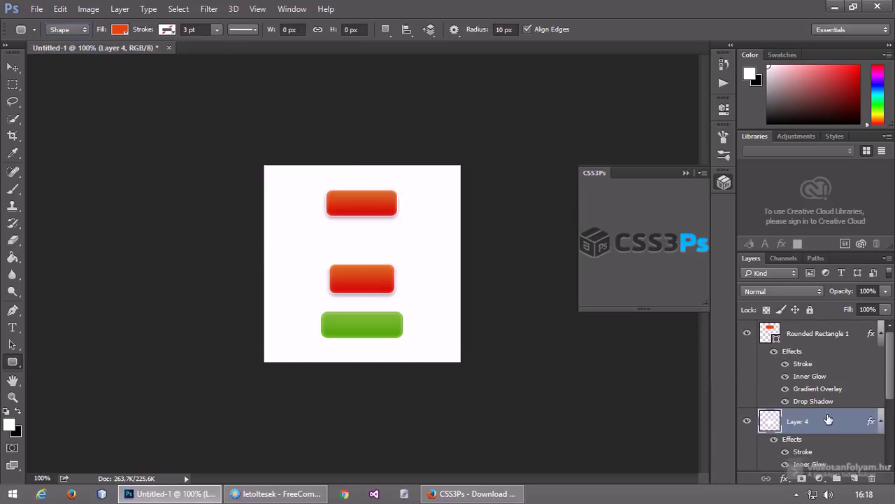
click(821, 338)
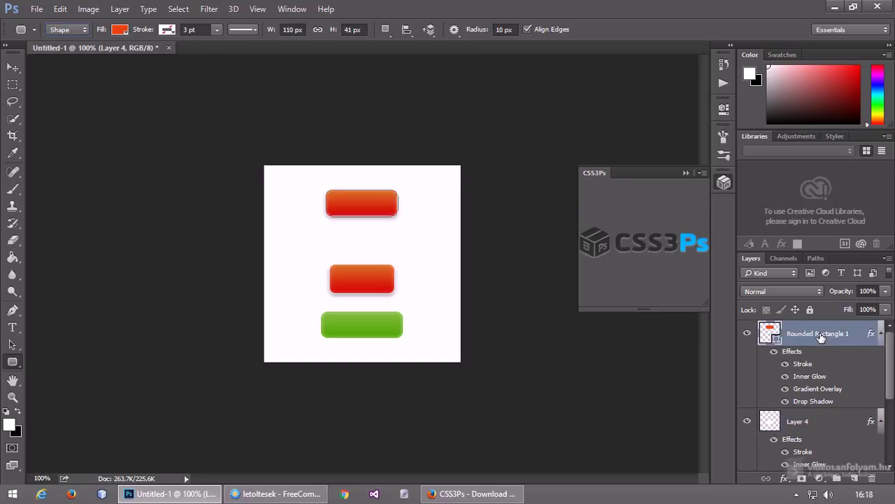
scroll(818, 384, down, 5)
click(823, 388)
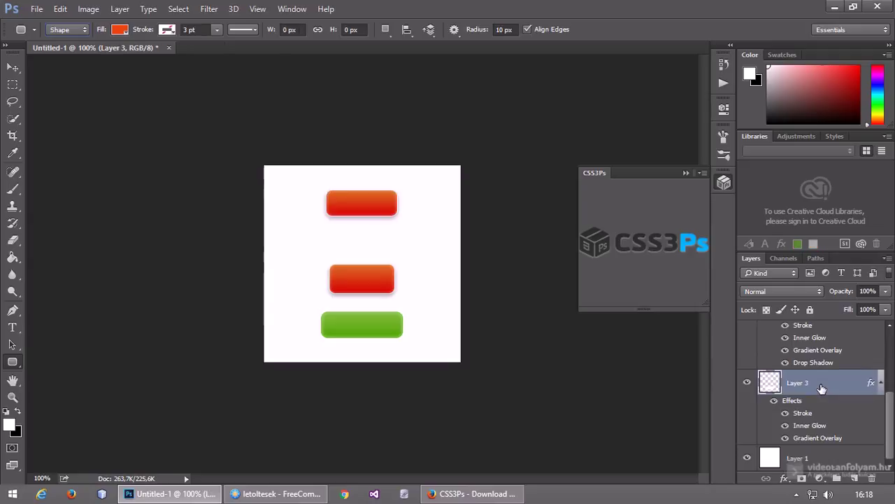
Set the Move tool to Auto-Select Layer and click the middle and top red buttons to pick their layers.
key(p)
key(v)
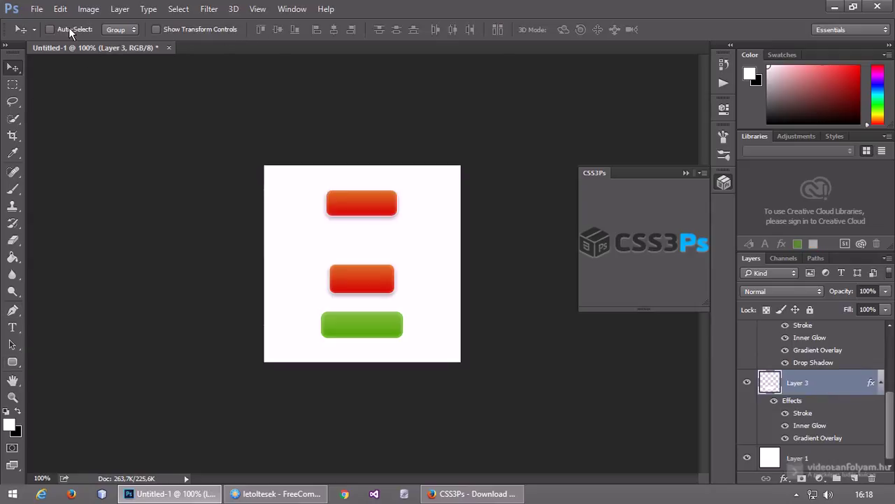
click(119, 29)
click(128, 50)
click(371, 290)
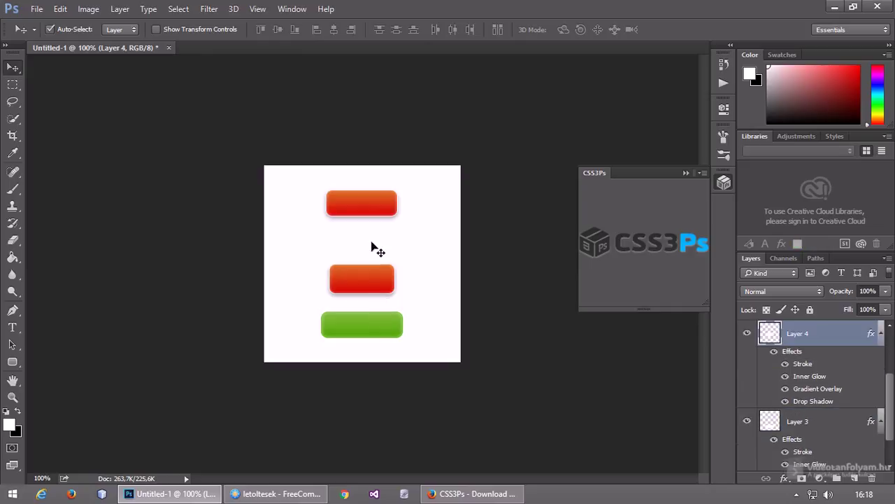
click(363, 209)
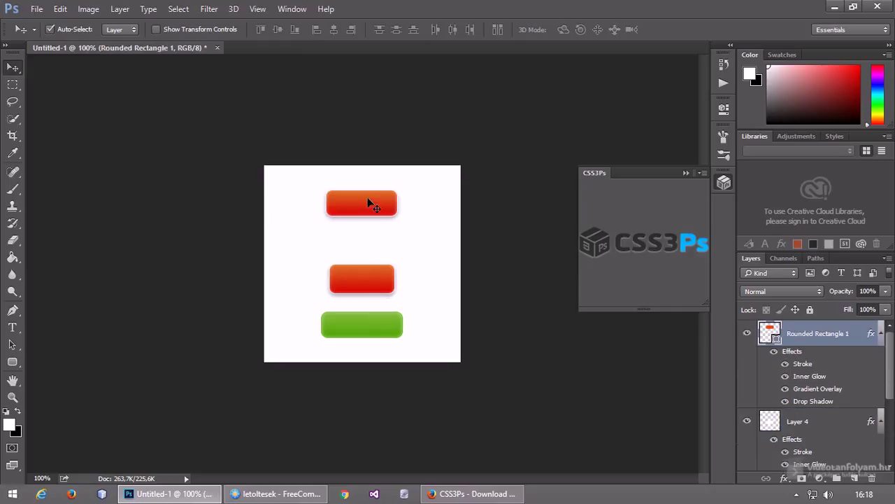
Click the green button to select Layer 3 and convert it with the CSS3Ps logo.
click(396, 328)
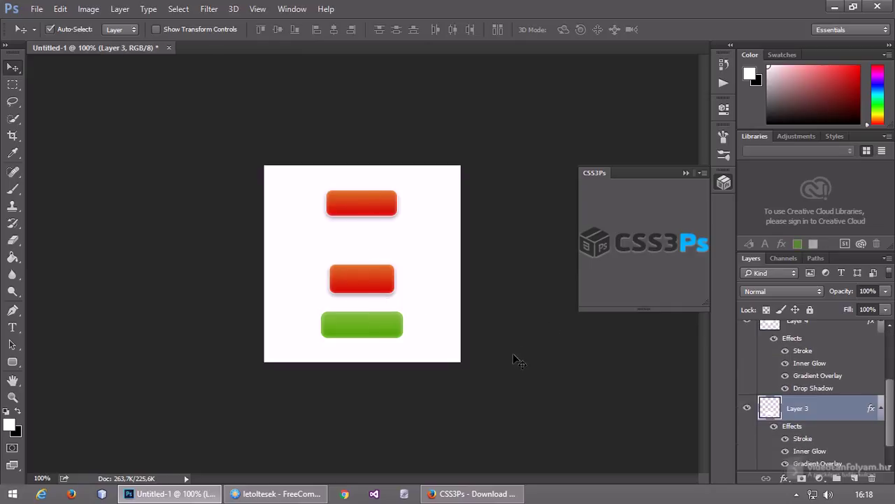
scroll(825, 414, down, 2)
scroll(829, 420, up, 1)
scroll(833, 409, down, 1)
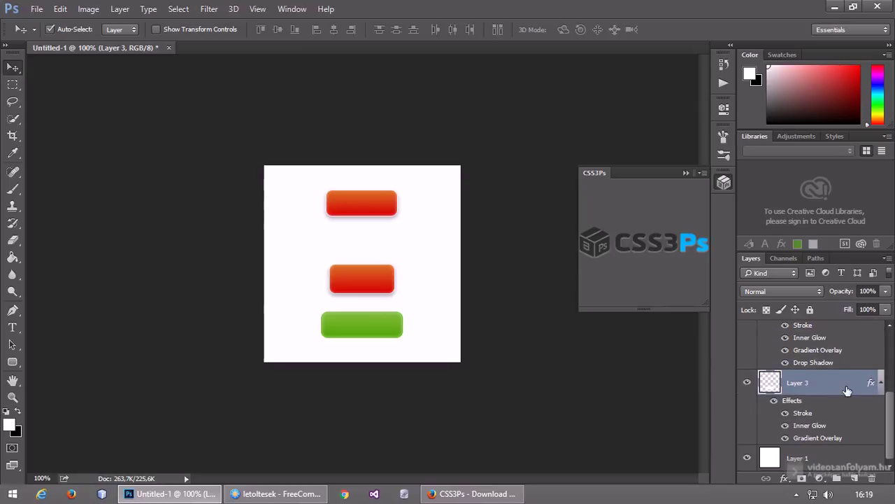
click(682, 244)
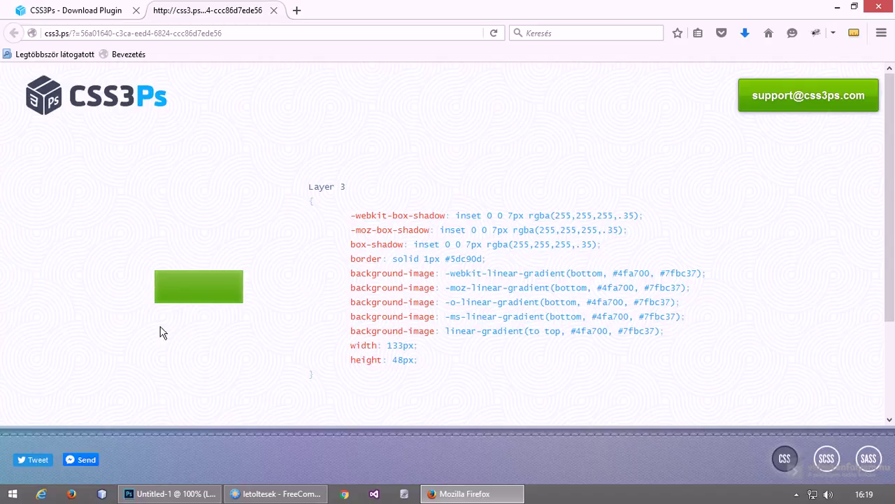
Leave Layer 3's generated CSS in Firefox and return to the Photoshop document.
click(186, 485)
scroll(819, 385, up, 1)
Convert Layer 4 alone to CSS3, then come back to Photoshop.
click(813, 417)
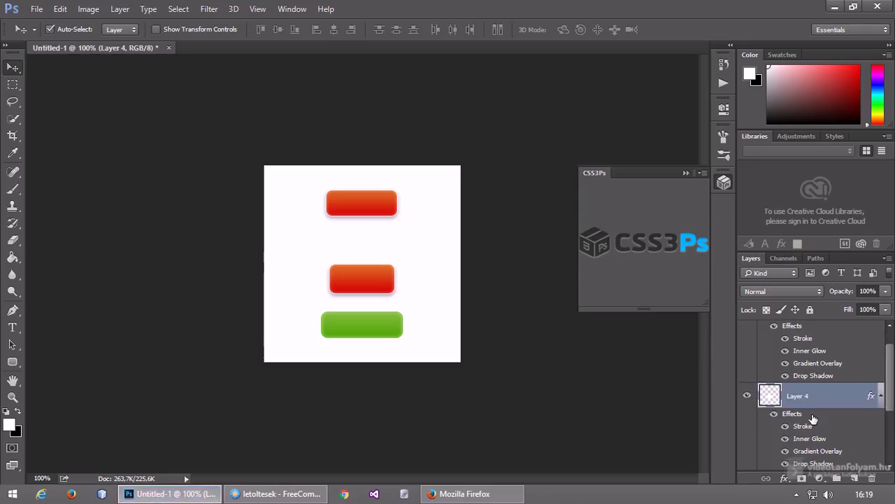
click(660, 247)
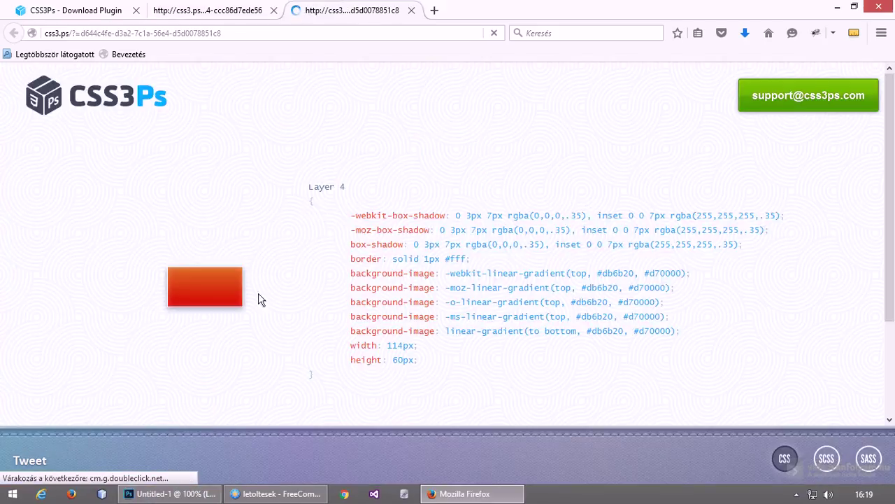
click(170, 493)
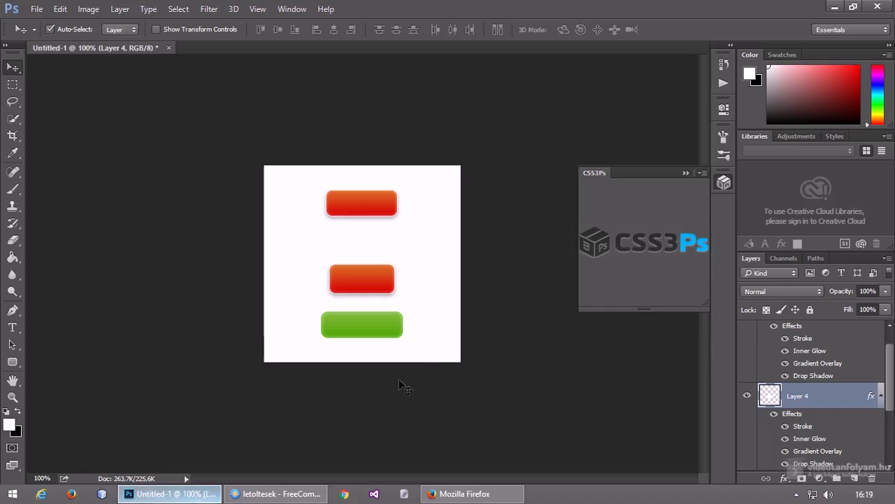
scroll(830, 396, down, 3)
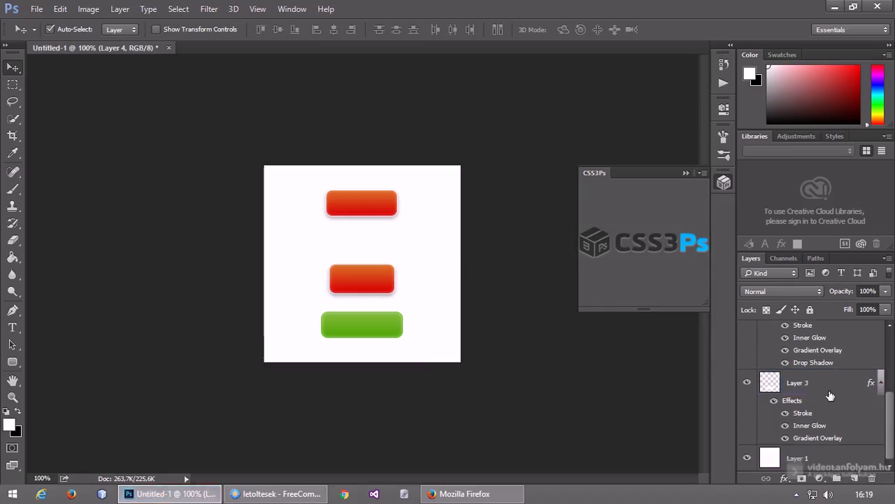
Add Layer 3 to the selection and convert Layers 4 and 3 together.
shift+click(811, 386)
scroll(837, 392, up, 2)
scroll(838, 391, up, 2)
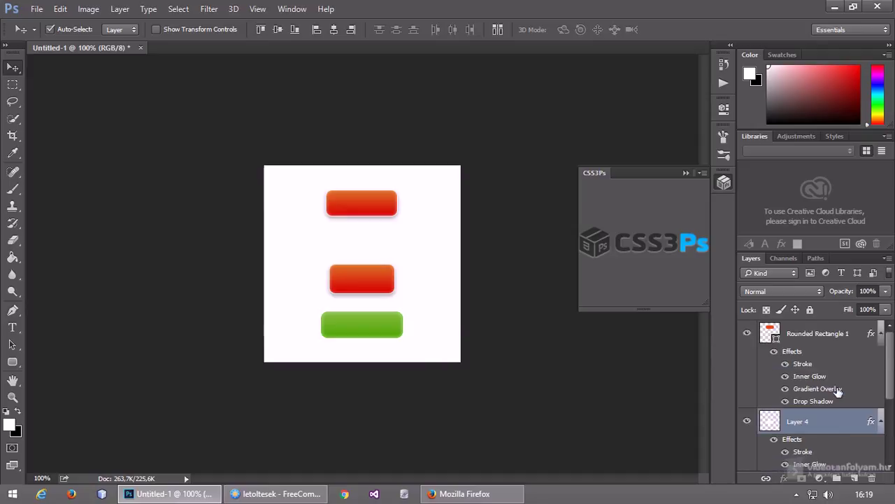
scroll(838, 392, down, 2)
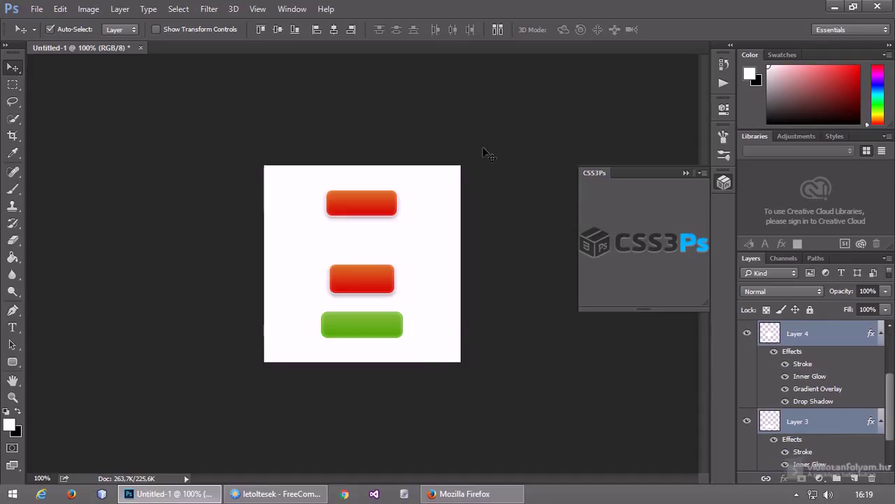
click(639, 246)
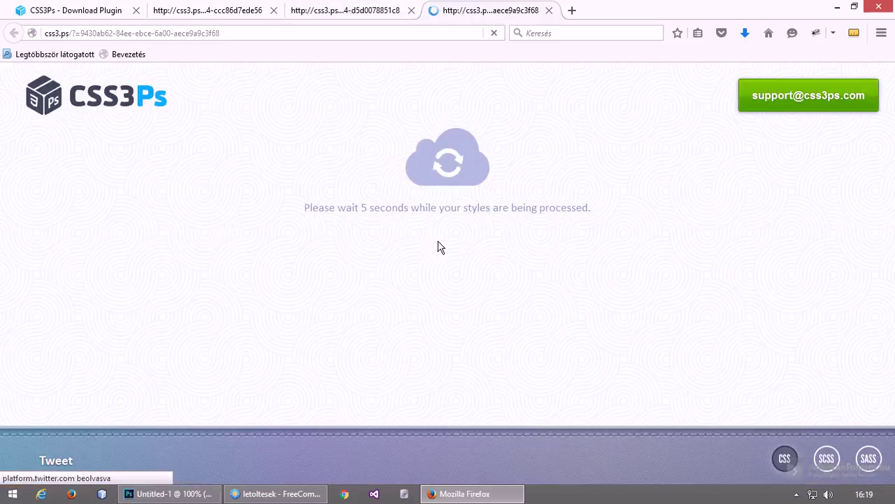
scroll(413, 242, down, 5)
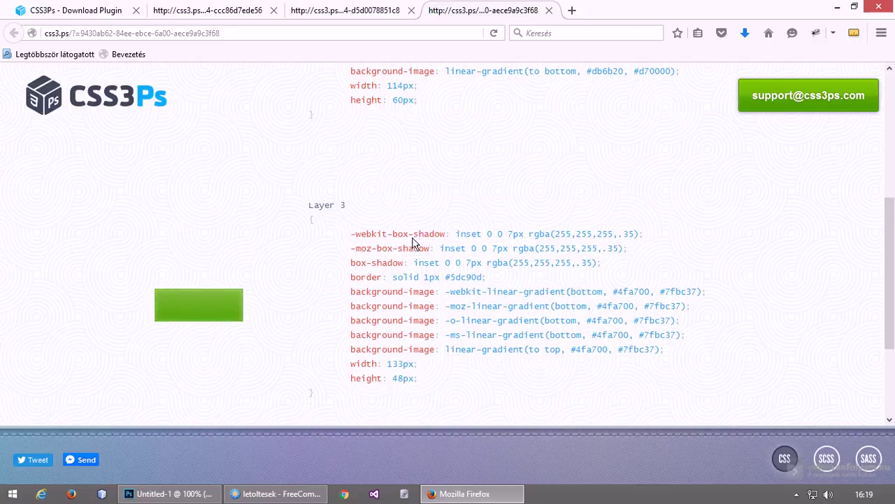
scroll(420, 243, up, 2)
Select Rounded Rectangle 1 with the Rounded Rectangle tool active and send it to CSS3Ps.
click(168, 493)
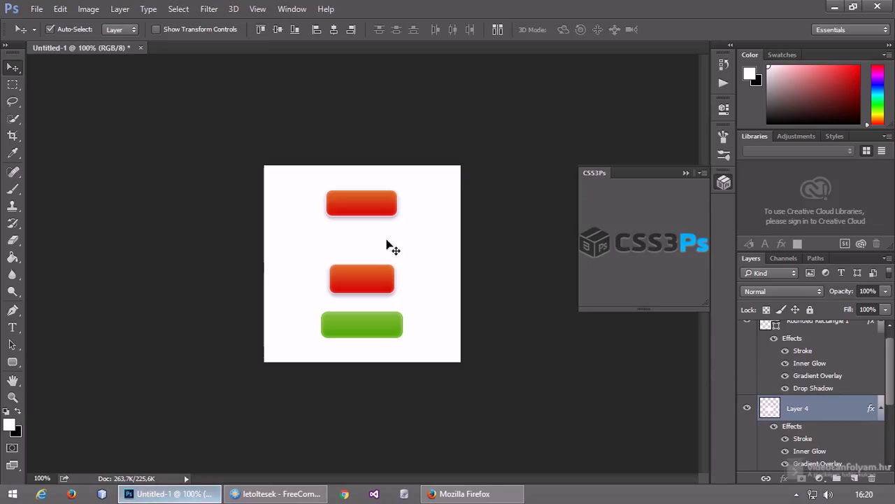
scroll(822, 352, up, 1)
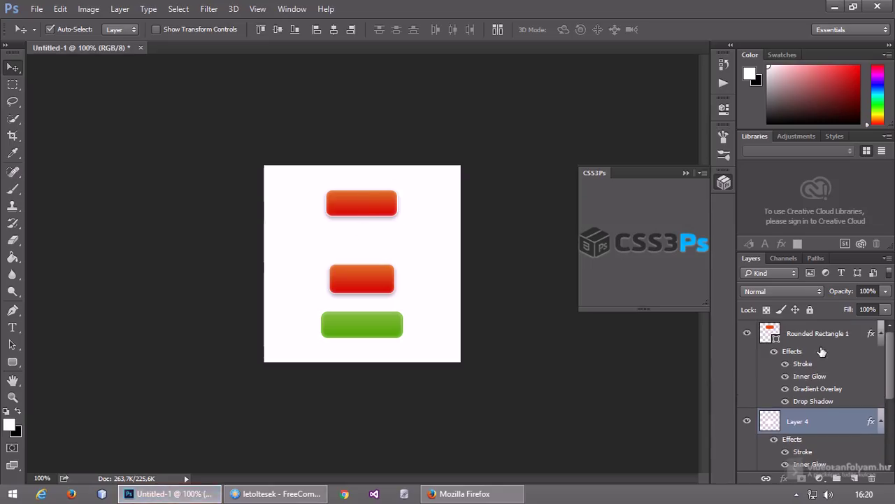
click(820, 335)
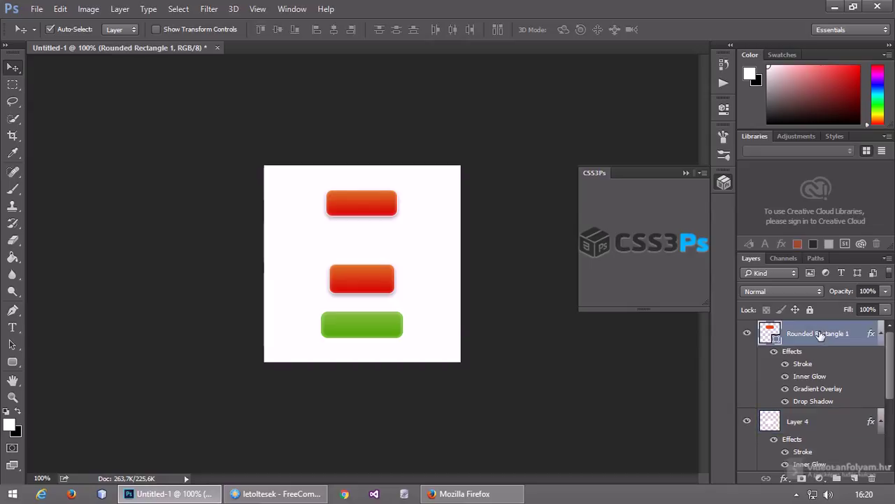
click(13, 362)
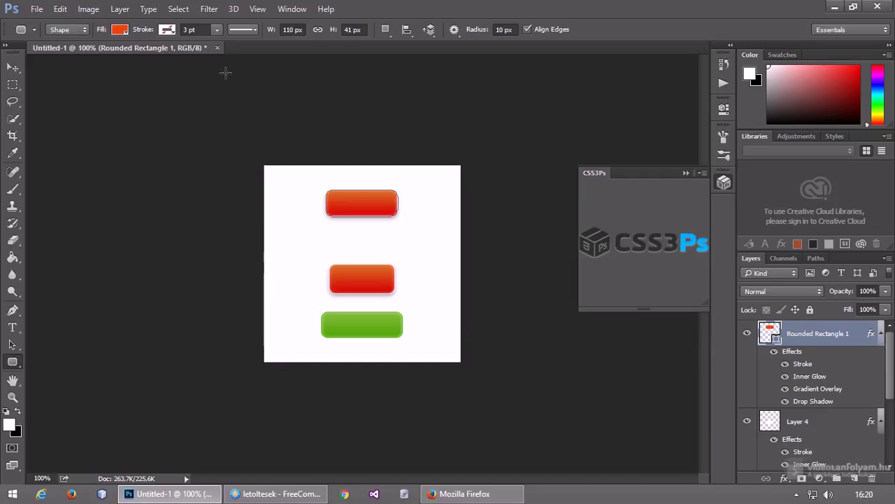
click(666, 243)
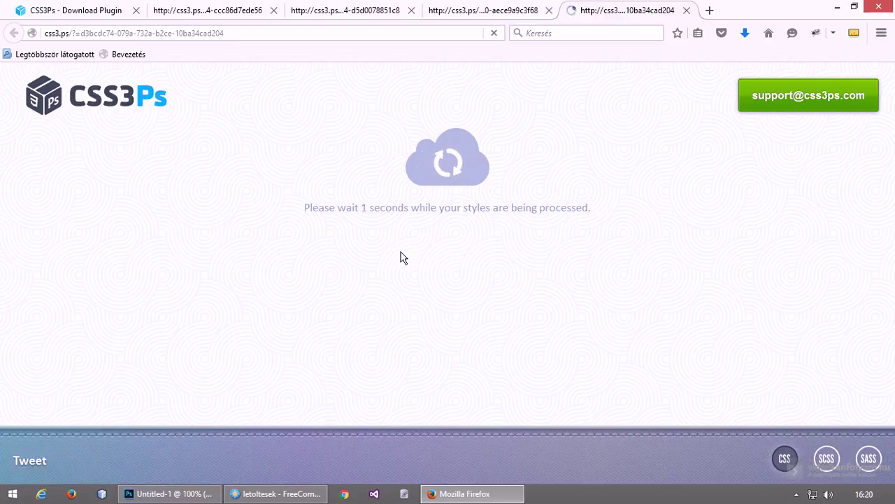
Review Rounded Rectangle 1's CSS: 110px by 41px, 10px border-radius, red gradient.
scroll(356, 295, down, 1)
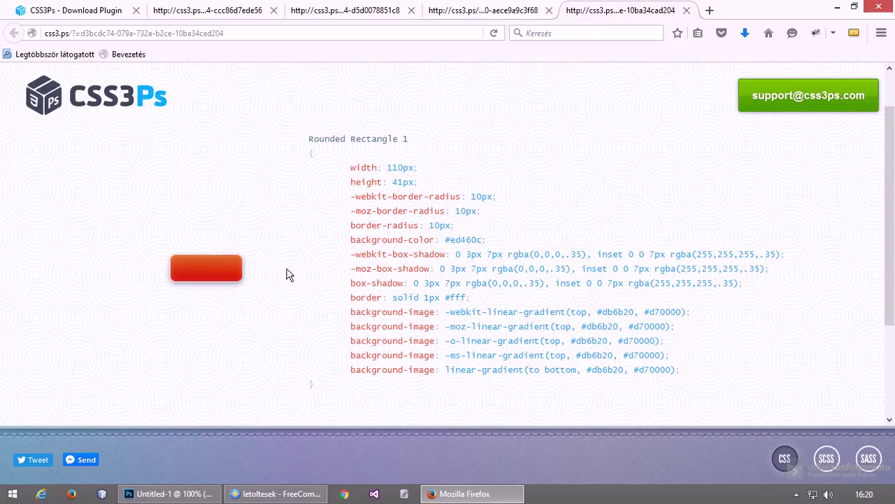
scroll(328, 252, down, 1)
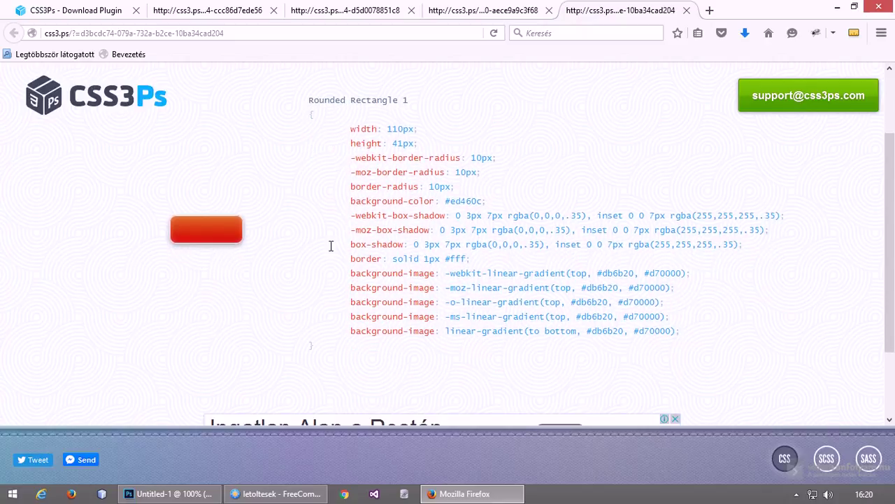
scroll(384, 272, up, 1)
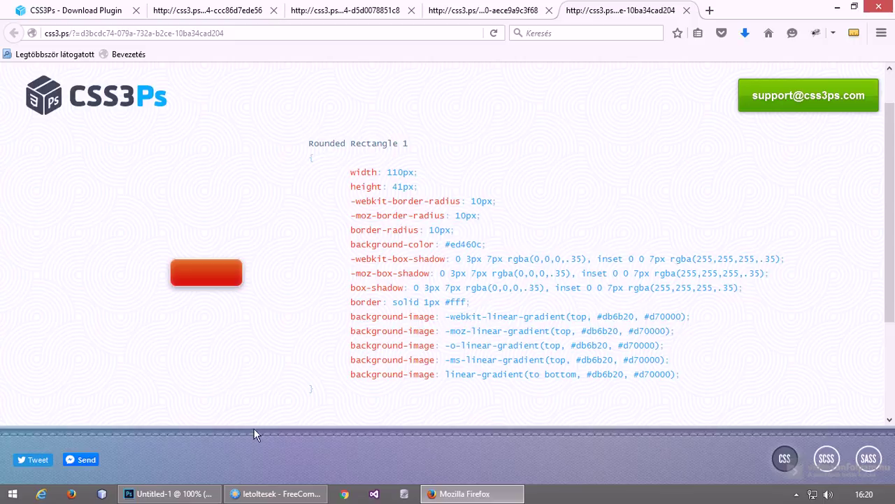
click(202, 494)
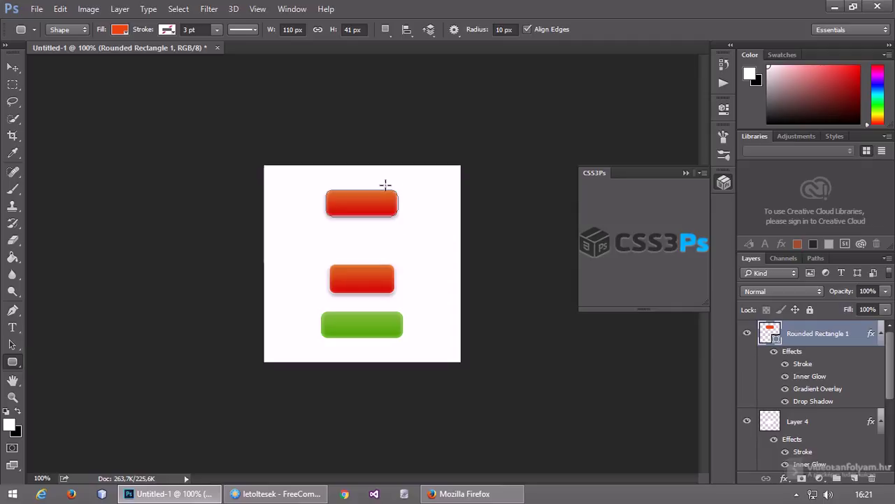
click(499, 485)
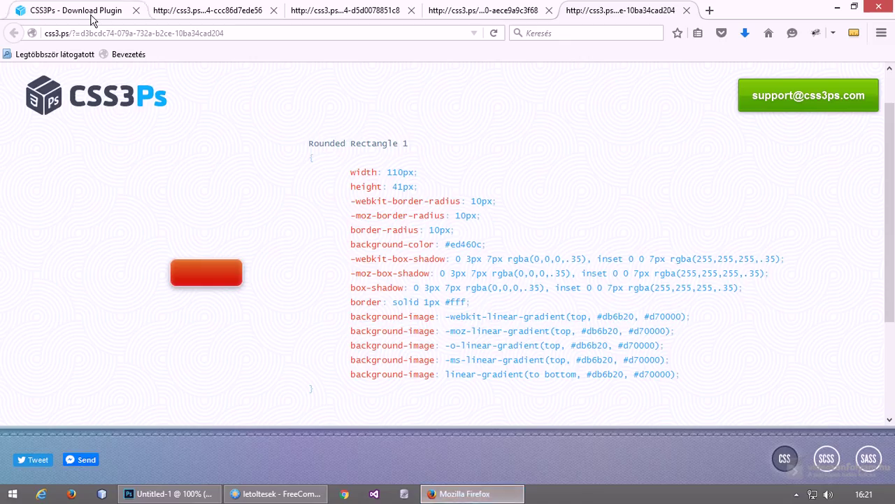
Return the first tab to the css3ps.com home page and scroll to its Features list.
click(98, 11)
click(14, 33)
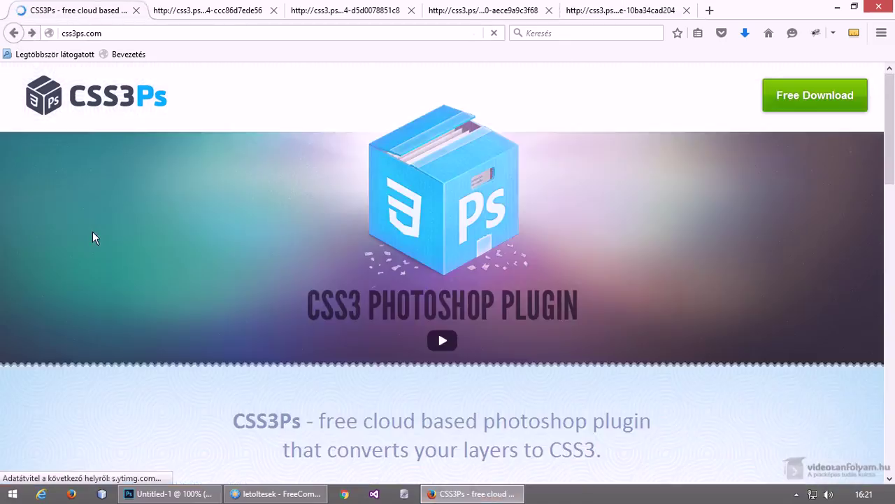
scroll(95, 239, down, 8)
scroll(93, 237, down, 3)
scroll(93, 236, down, 3)
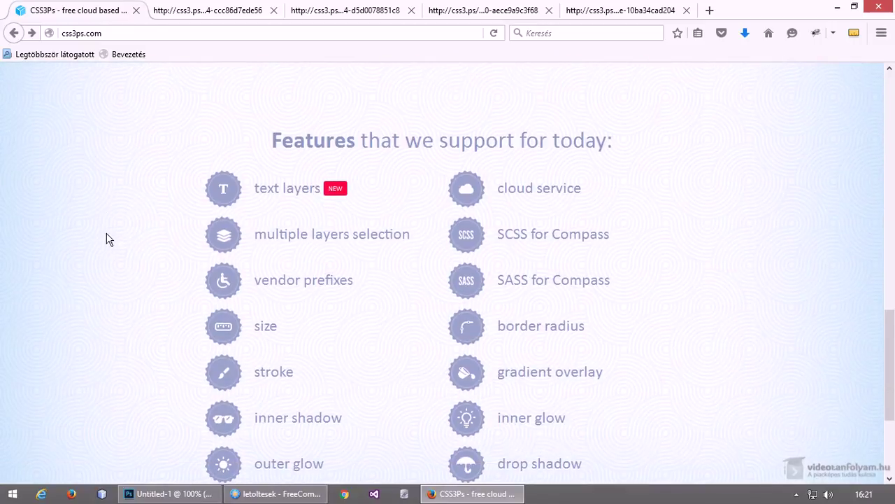
scroll(108, 240, down, 2)
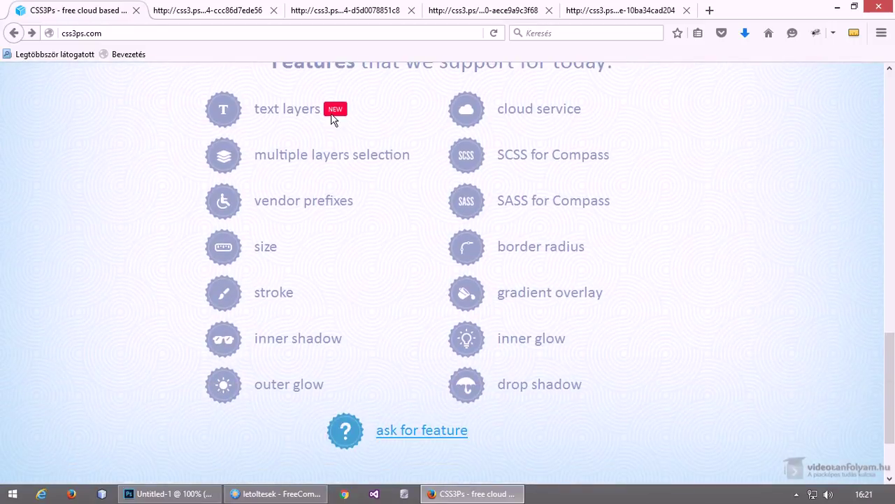